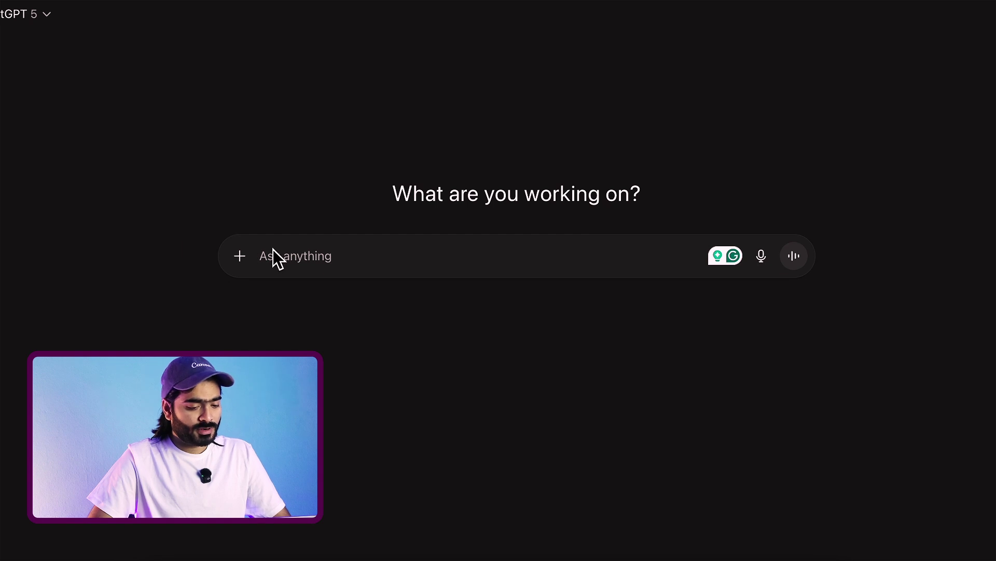
# Attach the Canva app chip to the new message from the @ mention list
pyautogui.write('@')
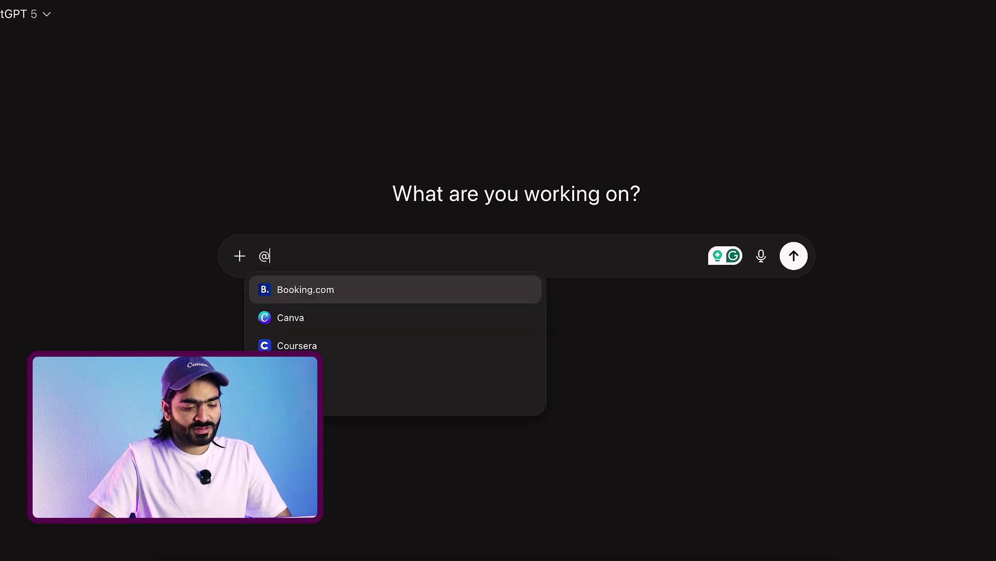
pyautogui.press('Down')
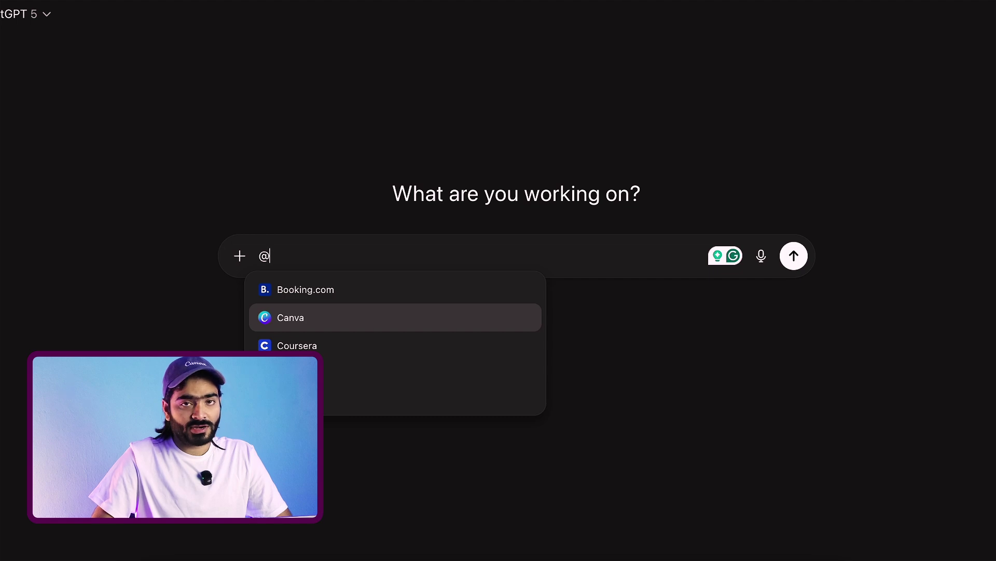
pyautogui.press('Down')
pyautogui.press('Down')
pyautogui.press('Down')
pyautogui.press('Down')
pyautogui.press('Down')
pyautogui.press('Down')
pyautogui.press('Down')
pyautogui.press('Down')
pyautogui.press('Down')
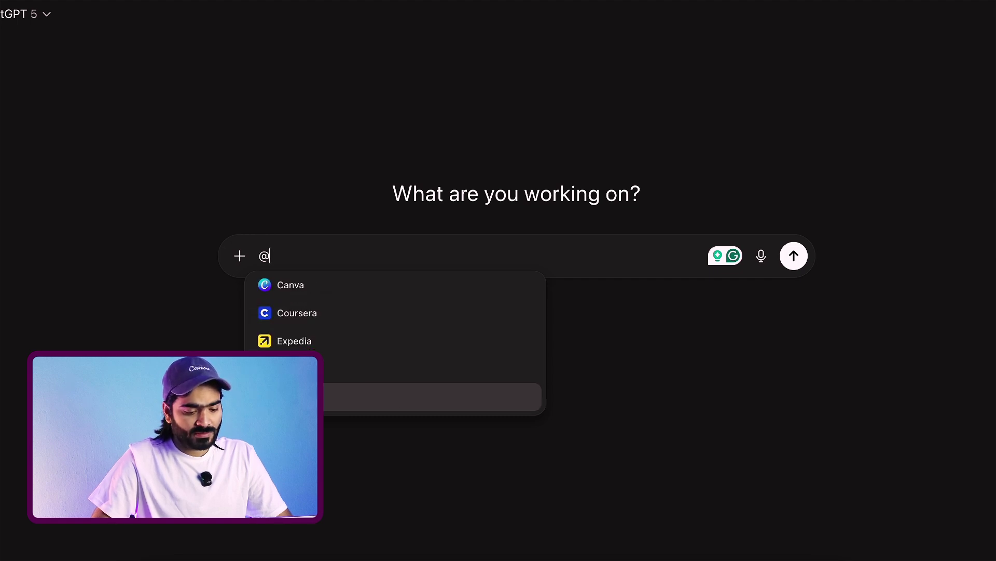
pyautogui.press('Up')
pyautogui.press('Up')
pyautogui.press('Up')
pyautogui.press('Up')
pyautogui.press('Up')
pyautogui.press('Up')
pyautogui.press('Up')
pyautogui.press('Up')
pyautogui.press('Up')
pyautogui.press('Up')
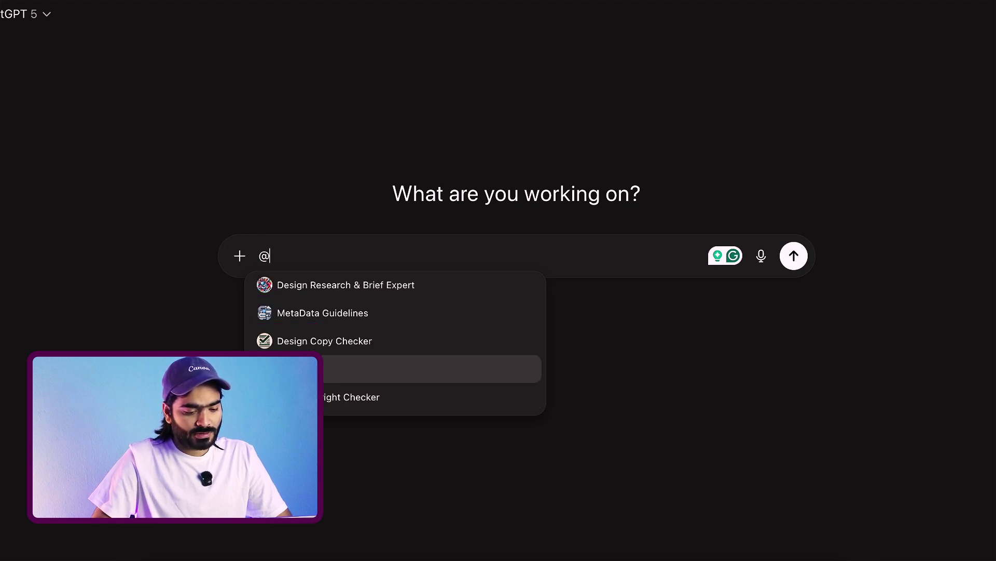
pyautogui.press('Down')
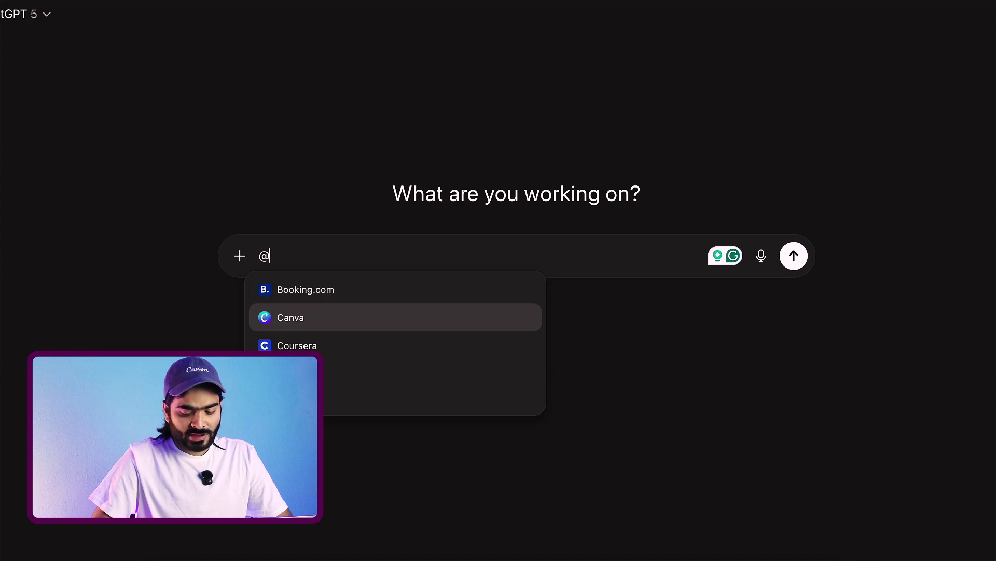
pyautogui.press('Return')
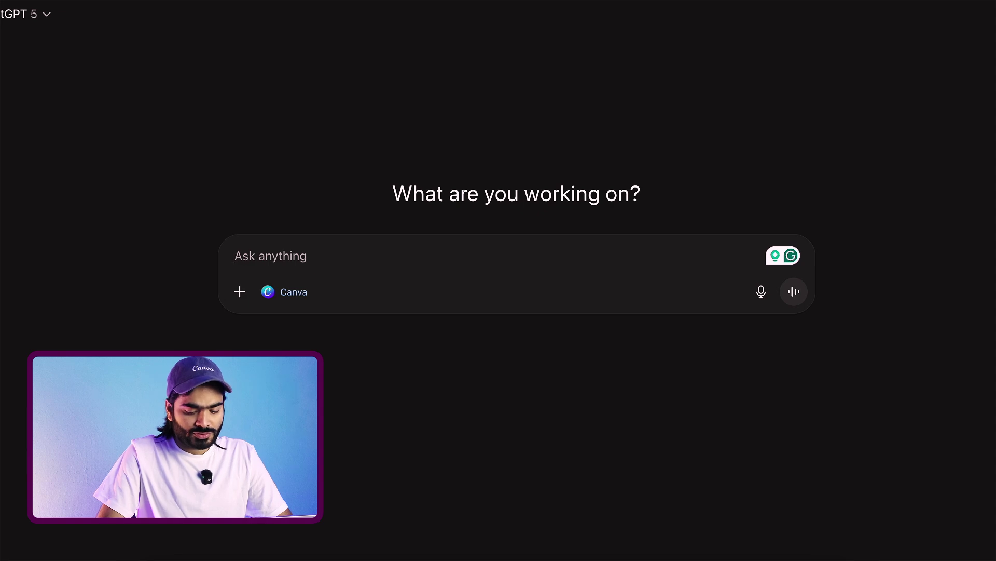
# Send Canva the prompt 'create a poster design for my recent canva workshop'
pyautogui.write('w')
pyautogui.press('BackSpace')
pyautogui.write('cr')
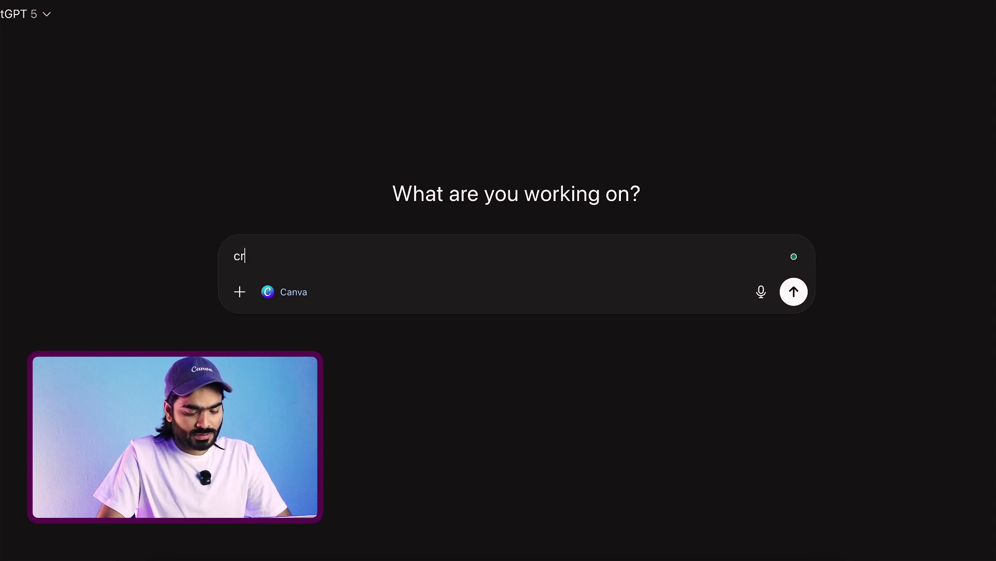
pyautogui.write('eate a poste')
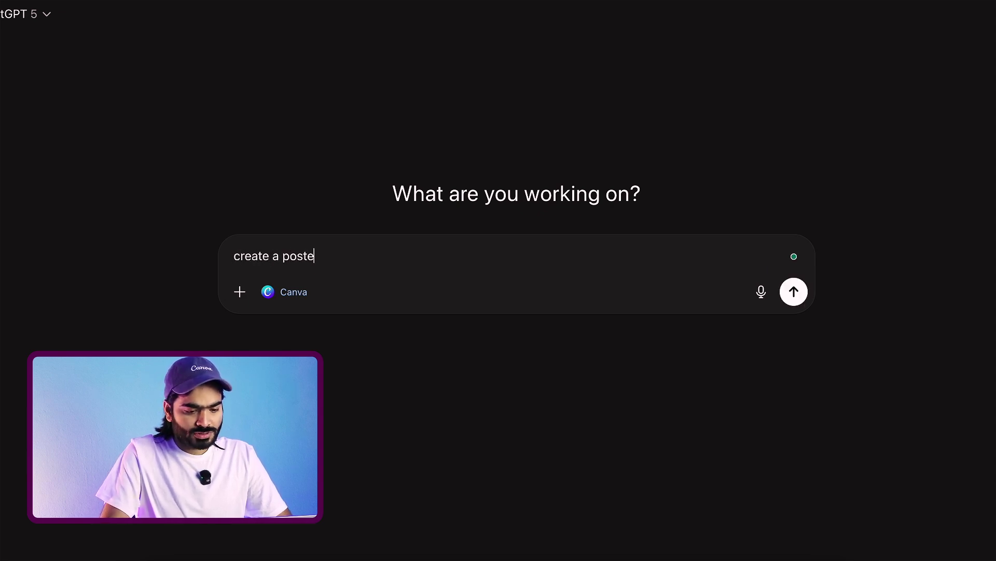
pyautogui.write('r design for my rec')
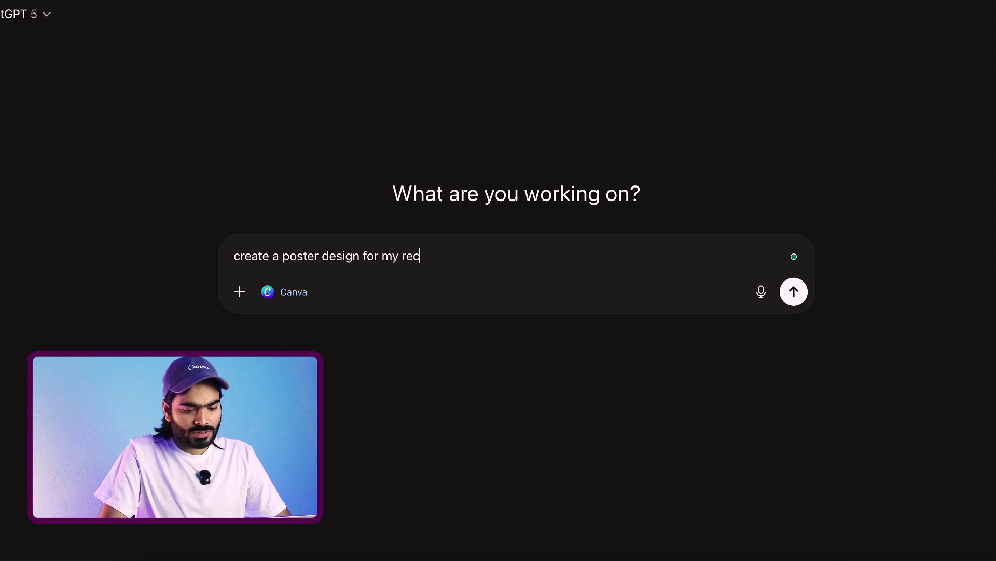
pyautogui.write('ent canva workshop')
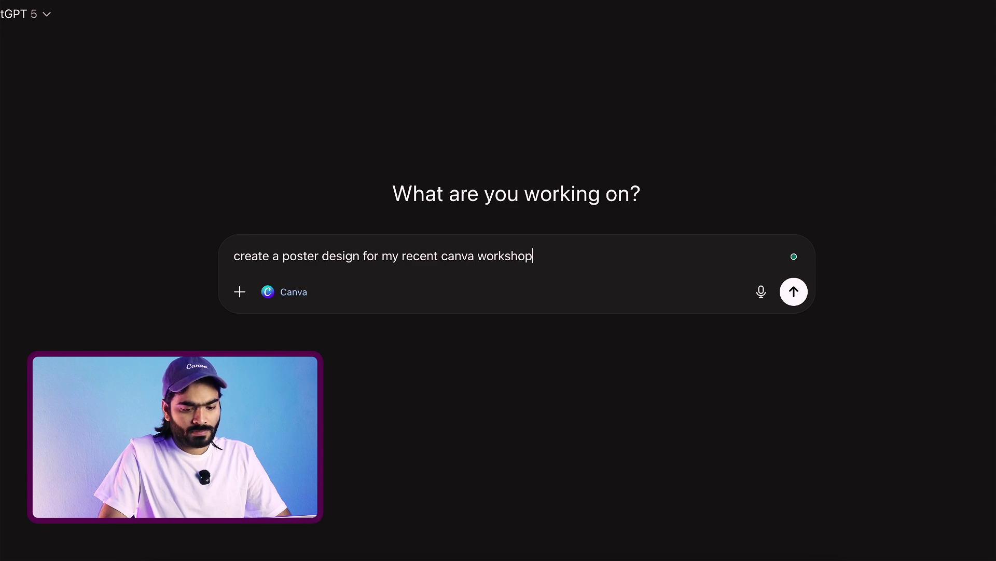
pyautogui.press('Return')
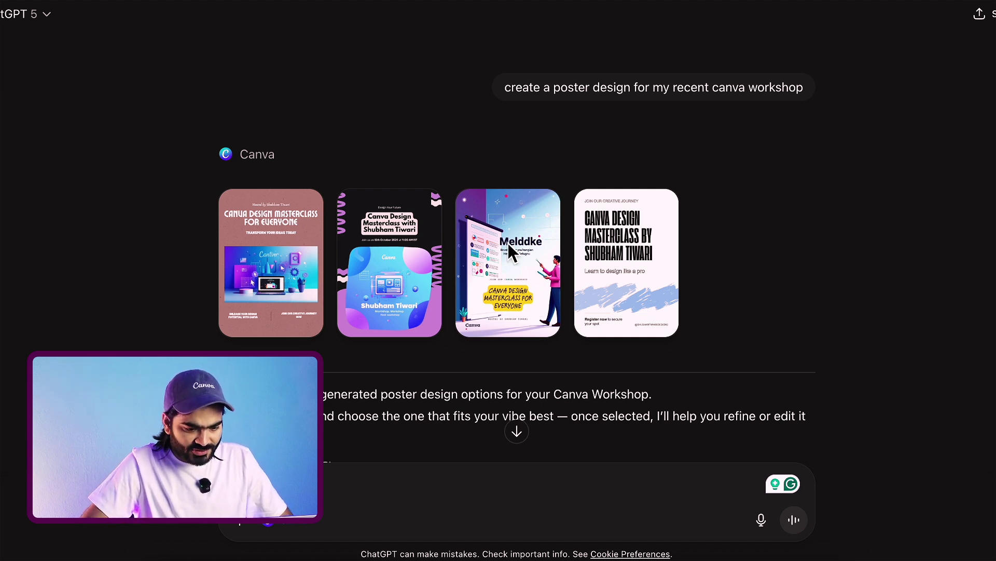
# Open the plain white masterclass poster and ask Canva to make it more creative using icons
pyautogui.click(608, 267)
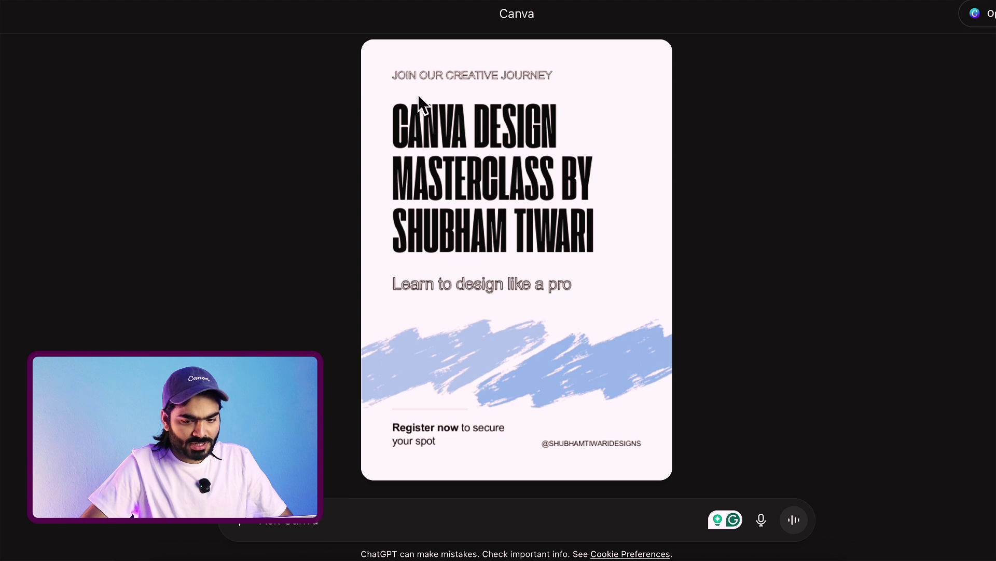
pyautogui.click(310, 523)
pyautogui.write('can yo')
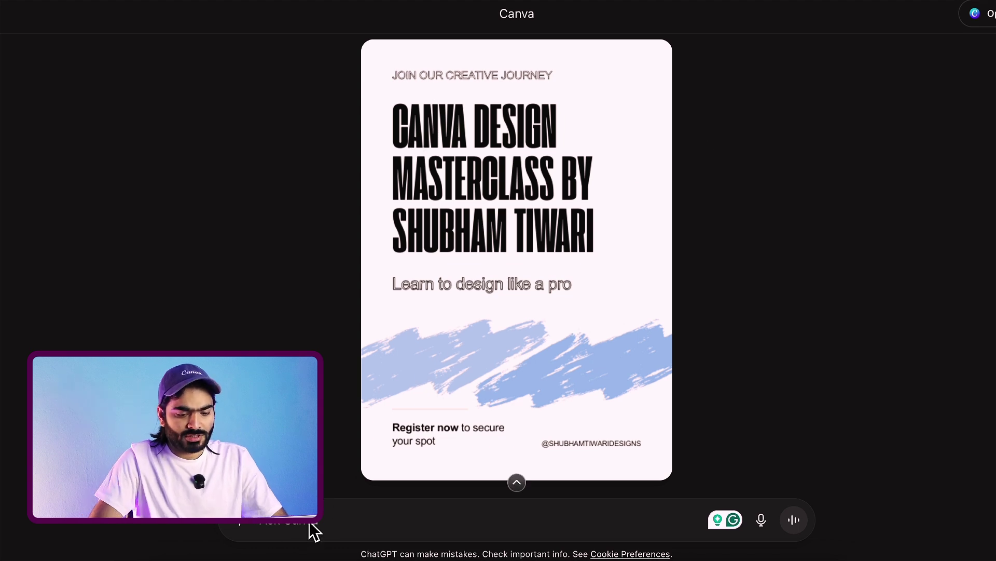
pyautogui.write('u q')
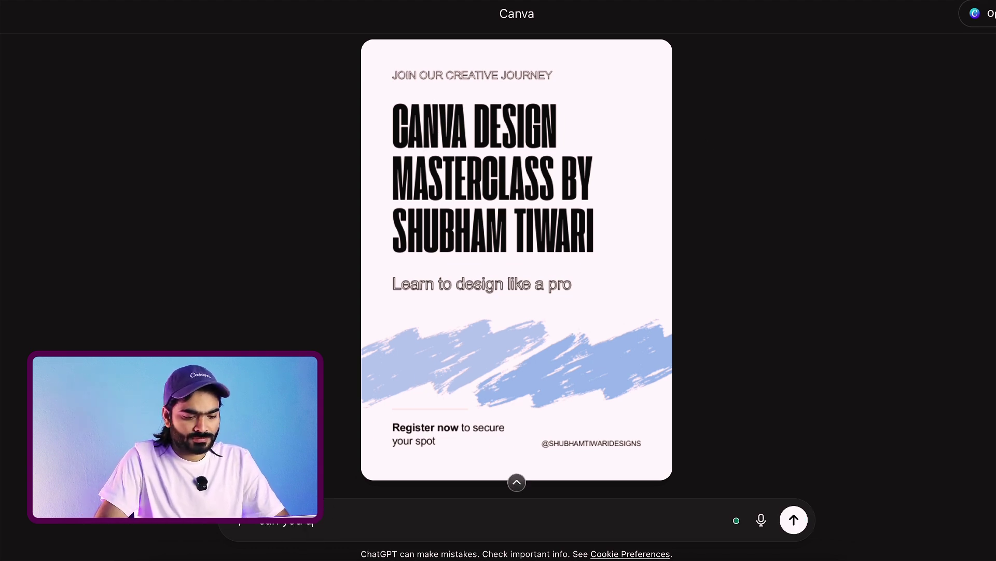
pyautogui.press('BackSpace')
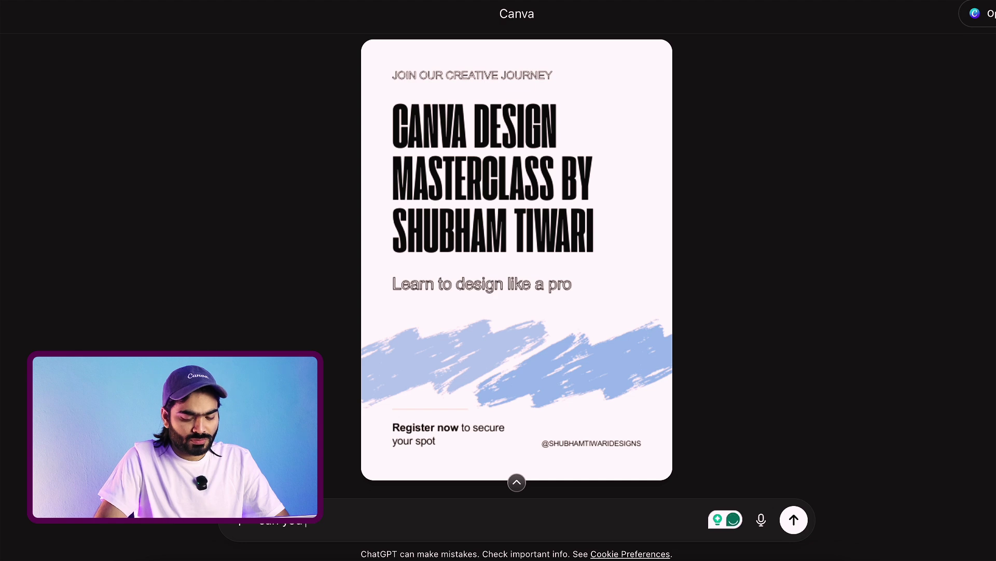
pyautogui.write('make it more creative')
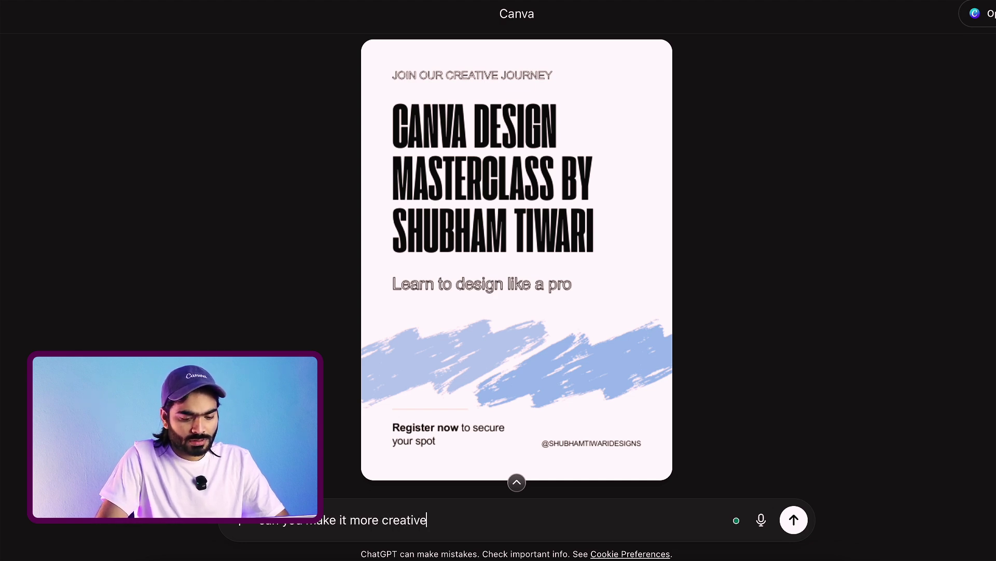
pyautogui.write(' frie')
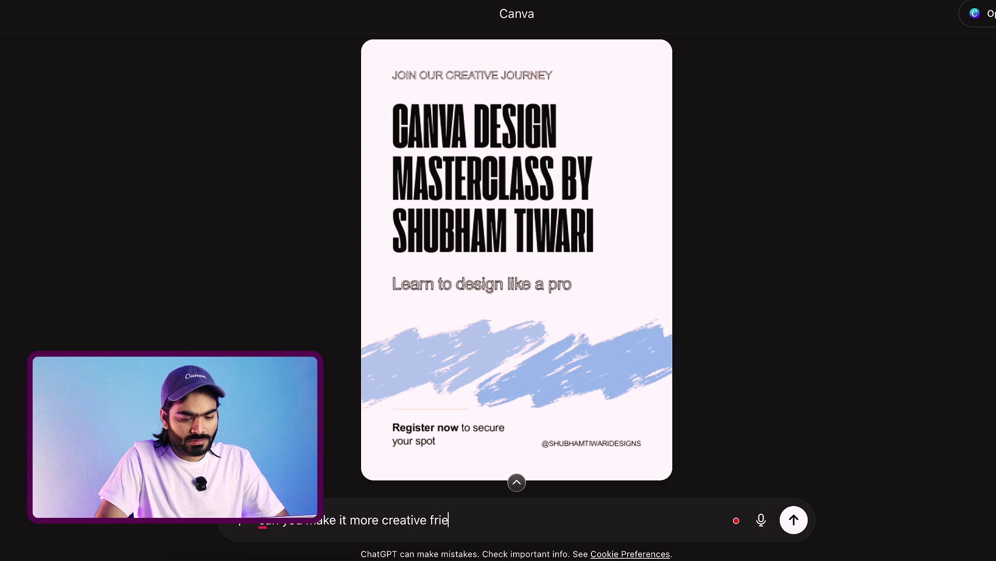
pyautogui.write('ndly ')
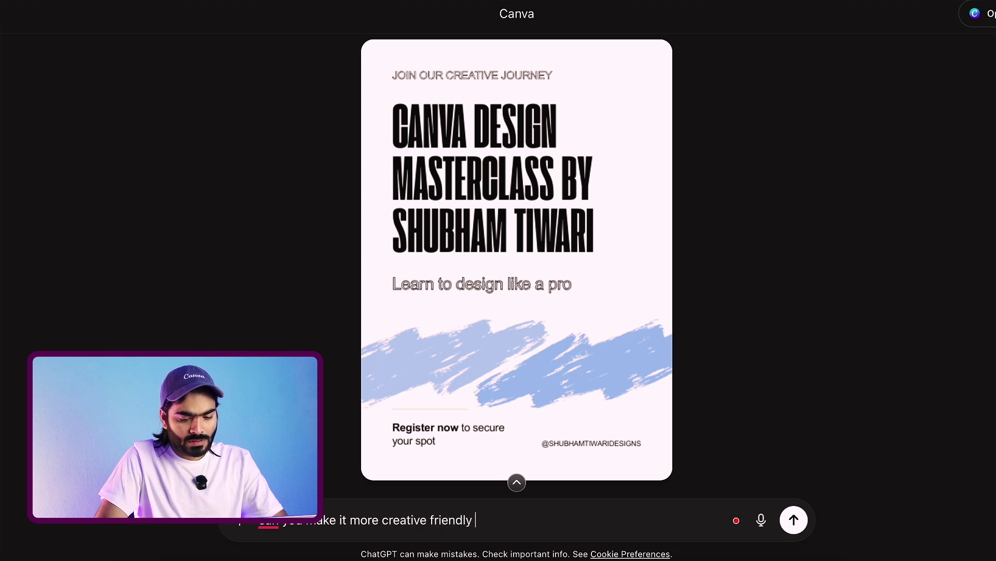
pyautogui.write('by using icoens')
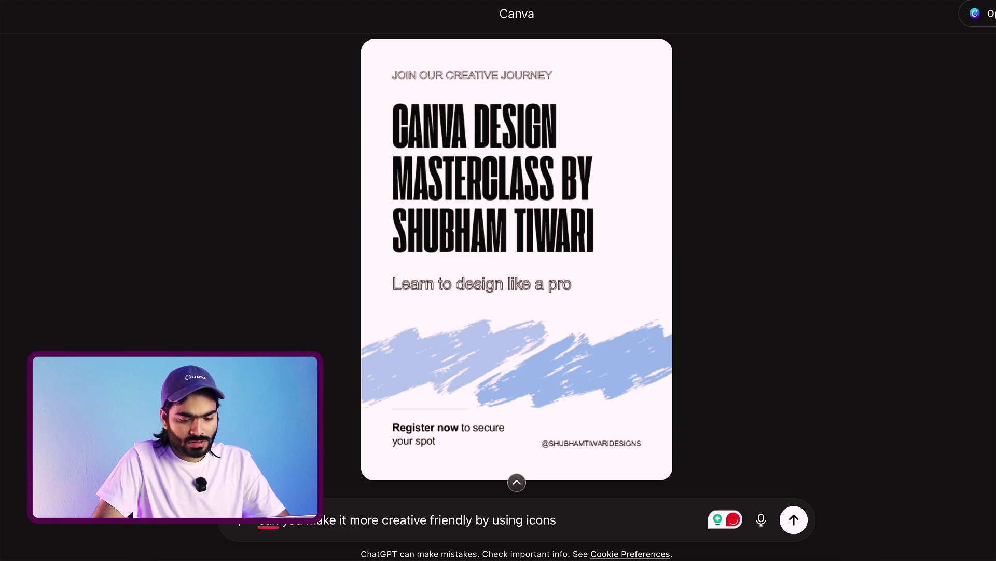
pyautogui.press('Return')
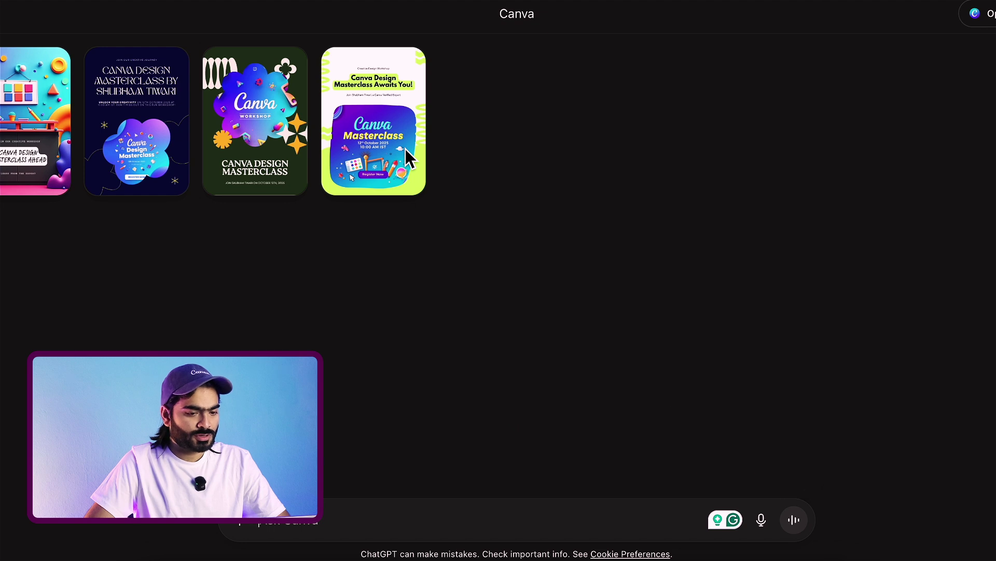
# Preview the colourful 3D 'Canva Design Masterclass Ahead' poster and open it in Canva
pyautogui.click(32, 153)
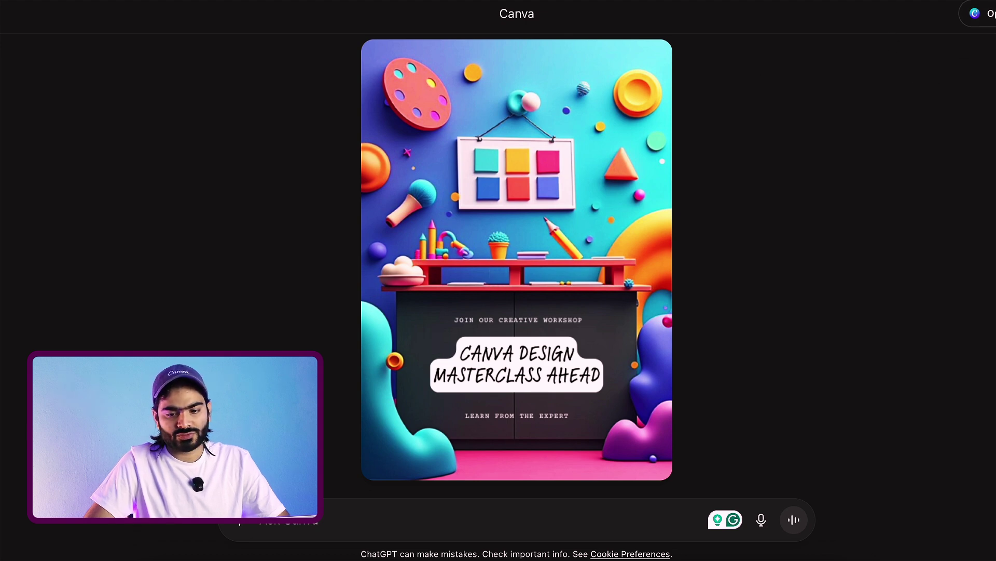
pyautogui.click(976, 14)
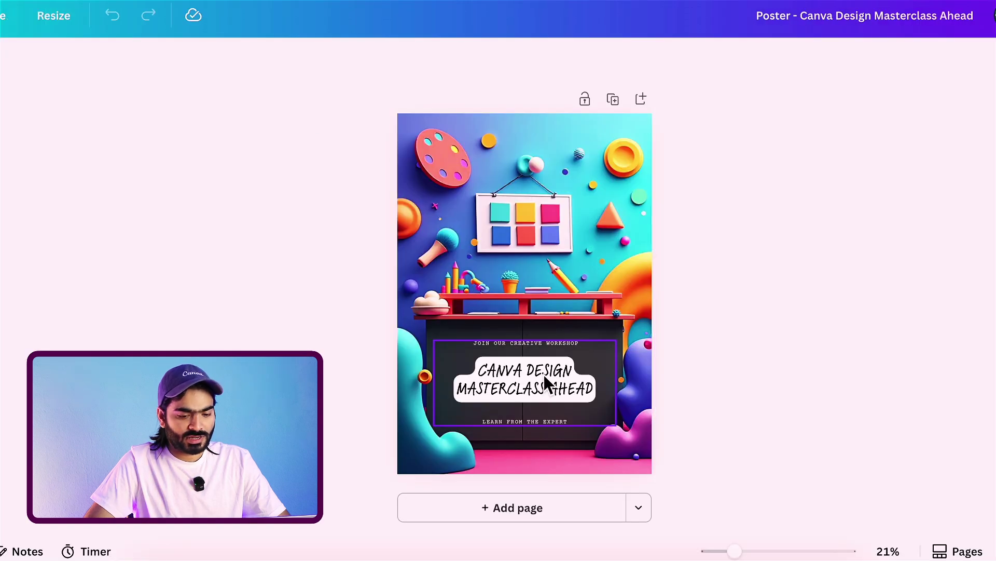
# Change the poster's bottom line to read 'LEARN FROM THE CANVA EXPERT'
pyautogui.click(548, 384)
pyautogui.click(524, 422)
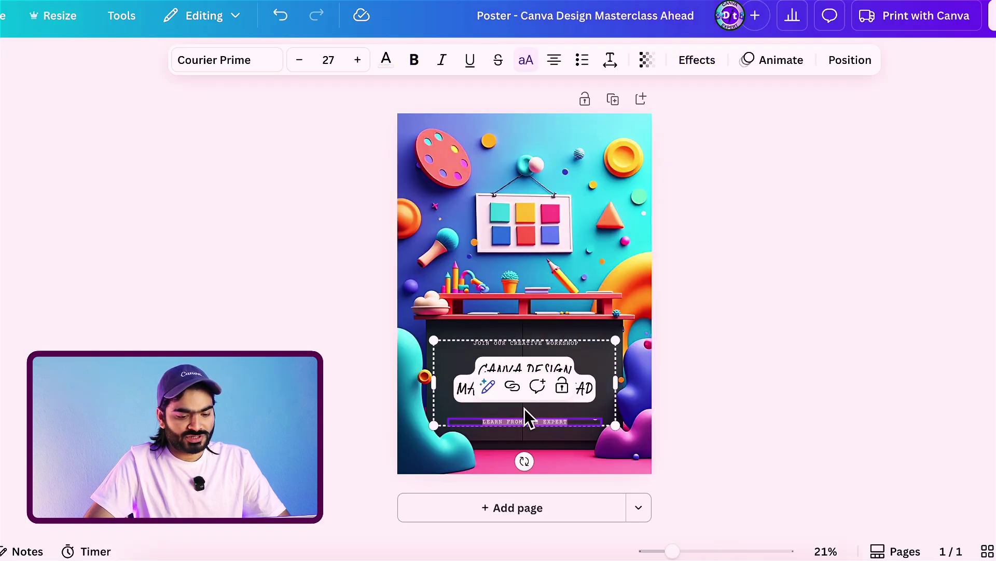
pyautogui.scroll(10, 524, 422)
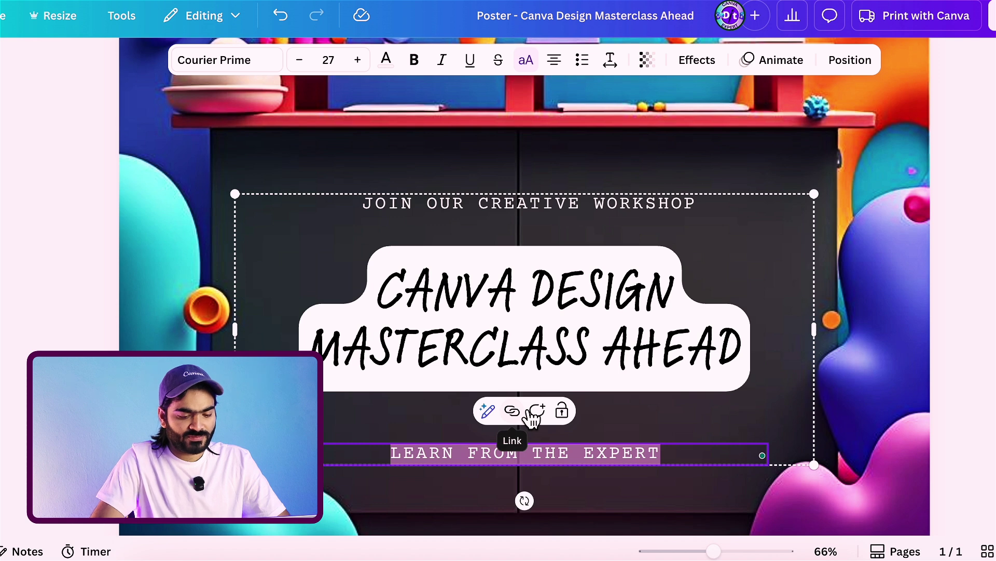
pyautogui.press('Right')
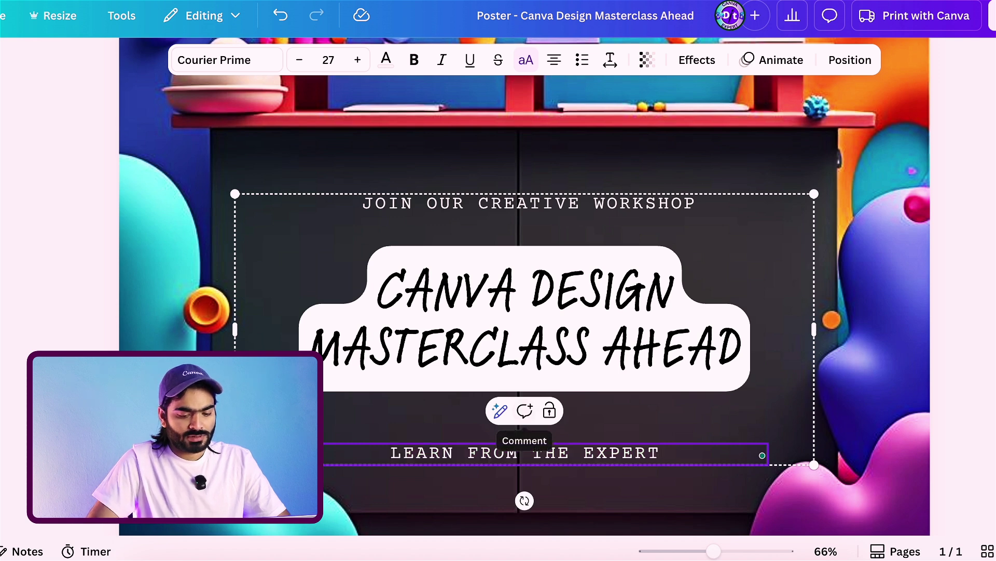
pyautogui.press('Left')
pyautogui.press('Left')
pyautogui.press('Left')
pyautogui.write('CANVA')
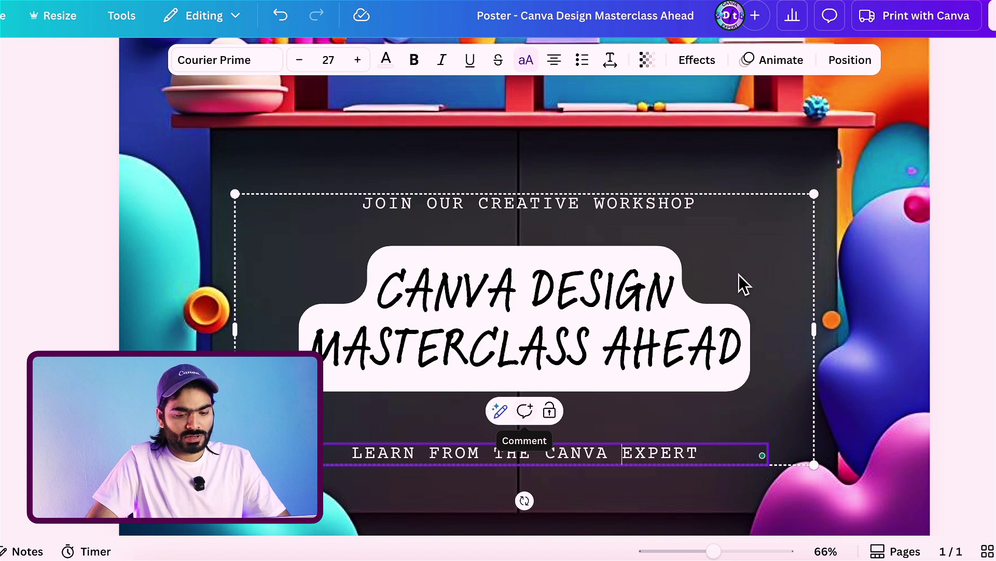
pyautogui.click(768, 297)
# Deselect the heading text and open the Elements library panel
pyautogui.scroll(-3, 838, 408)
pyautogui.scroll(-2, 839, 413)
pyautogui.click(843, 389)
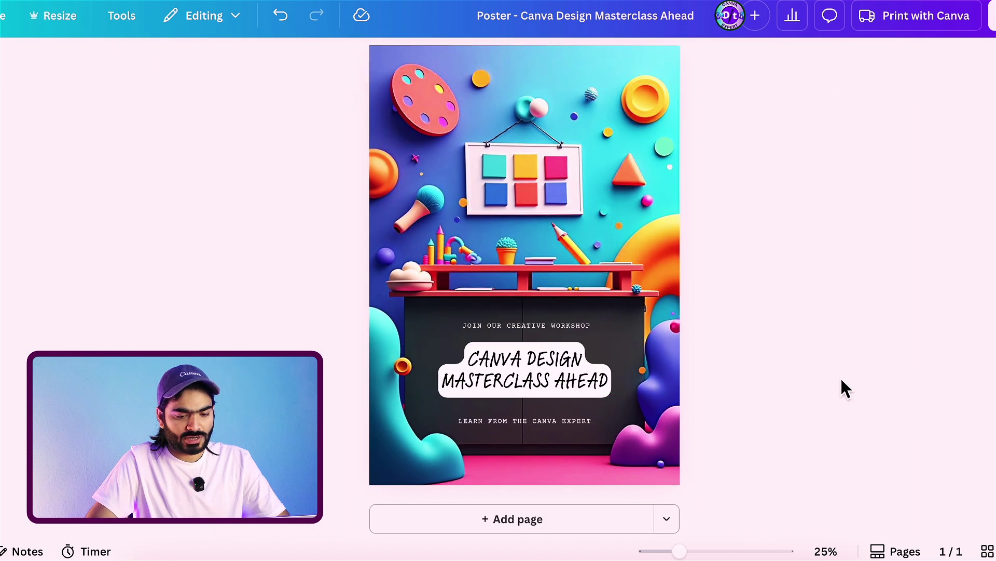
pyautogui.click(2, 94)
# Search the Elements library for 'brush icon' and show only graphic results
pyautogui.click(39, 73)
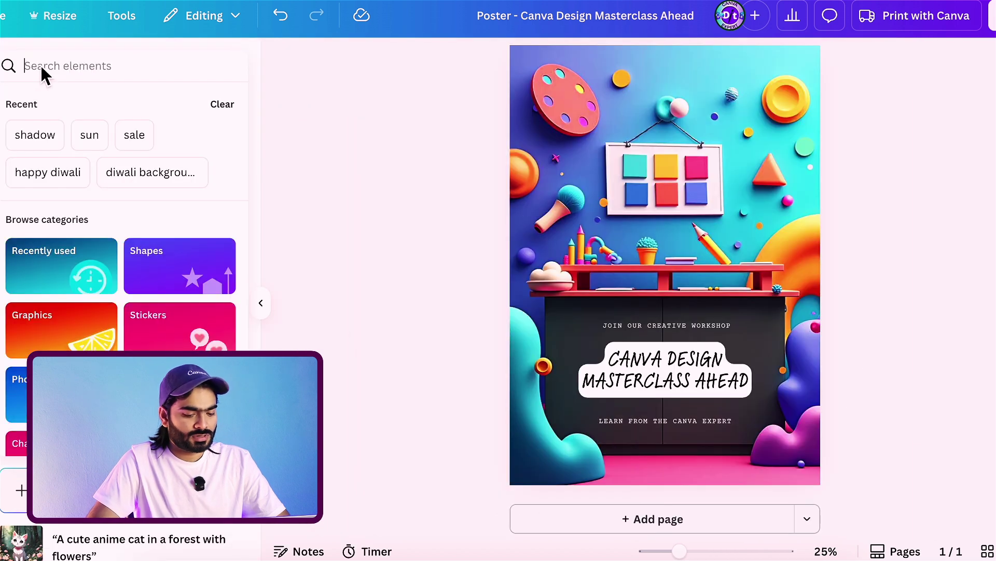
pyautogui.write('oi')
pyautogui.press('BackSpace')
pyautogui.press('BackSpace')
pyautogui.write('bru')
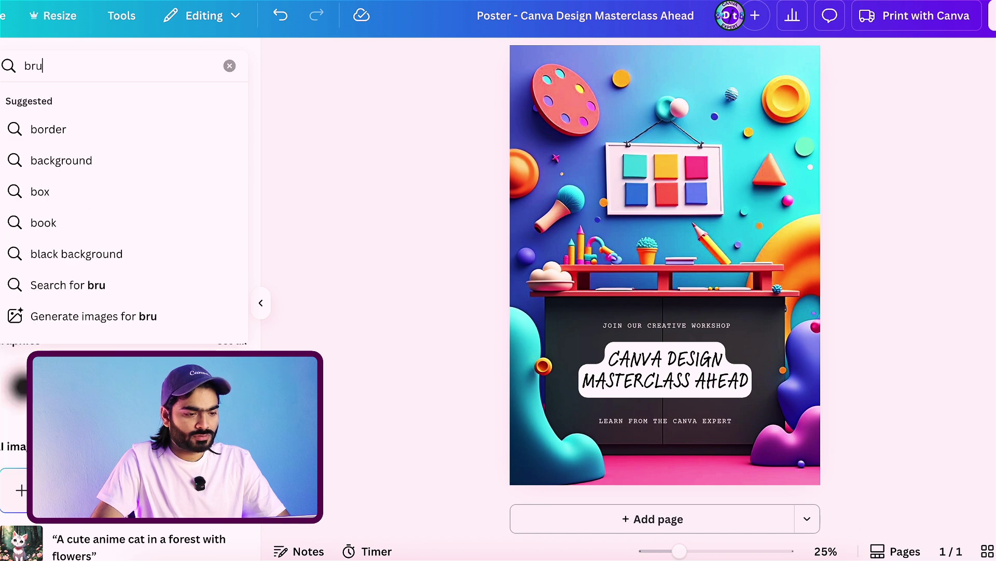
pyautogui.write('sh icon')
pyautogui.press('Return')
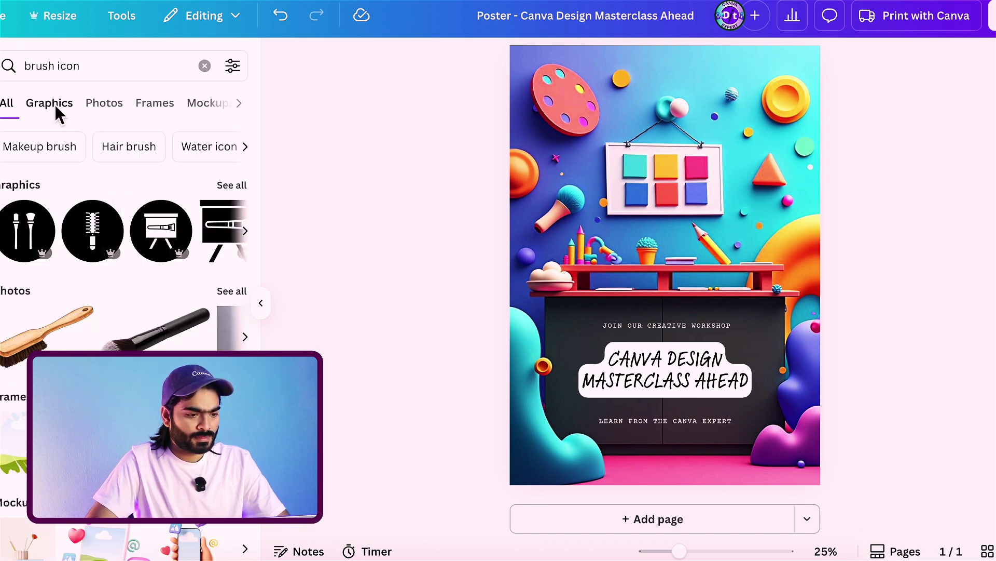
pyautogui.click(54, 104)
pyautogui.scroll(-6, 107, 177)
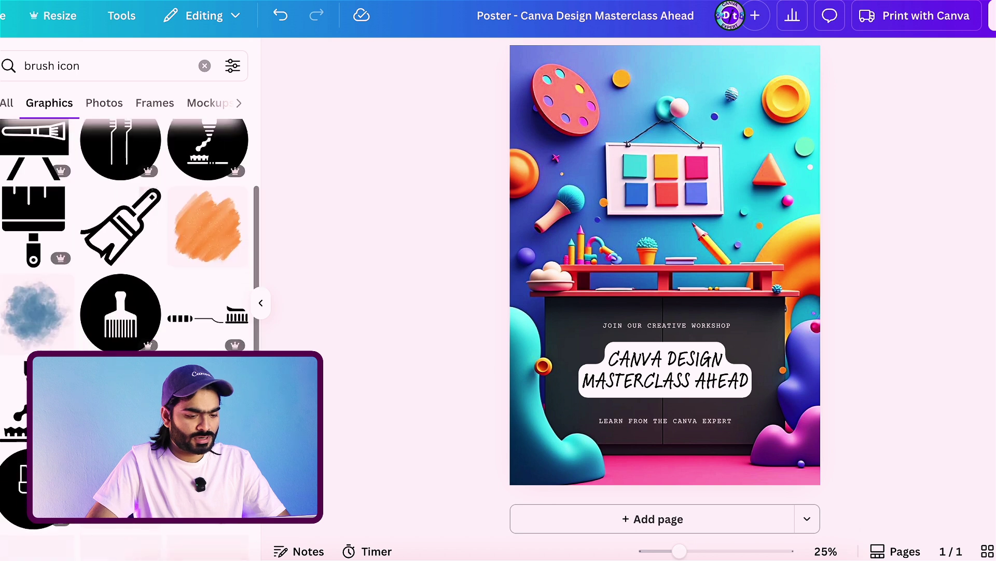
pyautogui.scroll(-5, 125, 233)
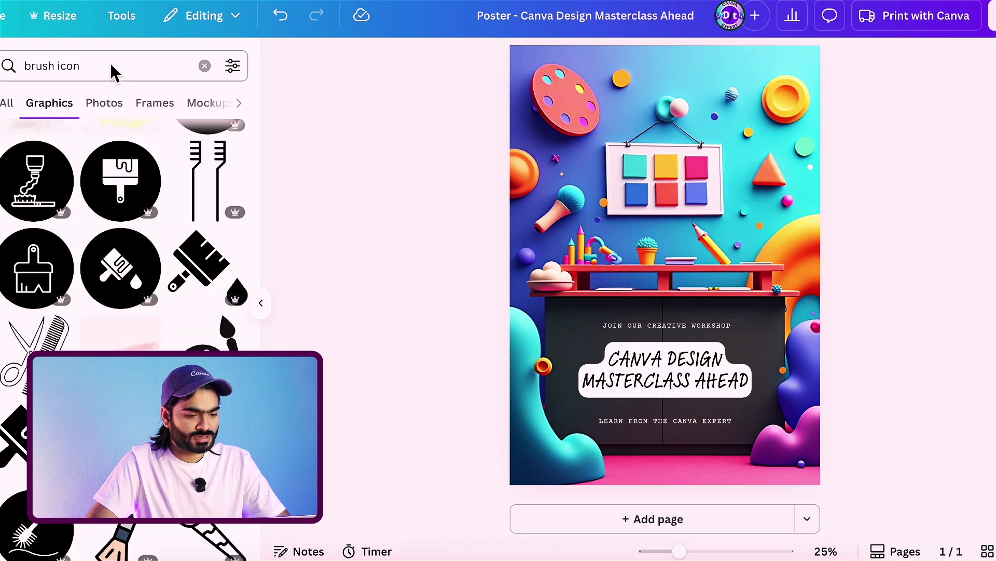
# Add the orange paintbrush, shrink it beside the hanging colour board, and open Share
pyautogui.click(120, 125)
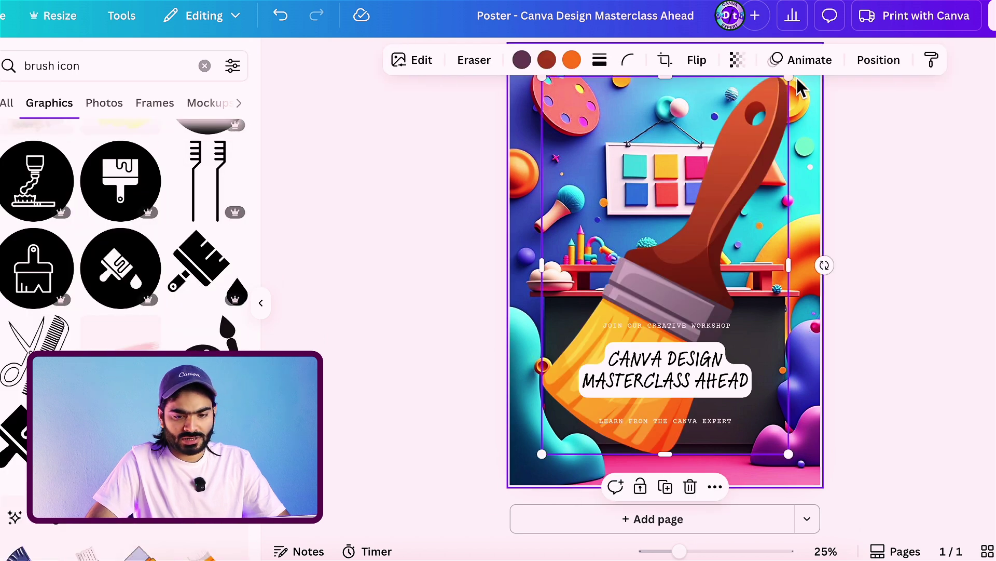
pyautogui.moveTo(794, 88)
pyautogui.mouseDown()
pyautogui.moveTo(734, 94)
pyautogui.moveTo(732, 242)
pyautogui.moveTo(707, 268)
pyautogui.moveTo(669, 272)
pyautogui.moveTo(738, 196)
pyautogui.moveTo(739, 173)
pyautogui.mouseUp()
pyautogui.click(870, 154)
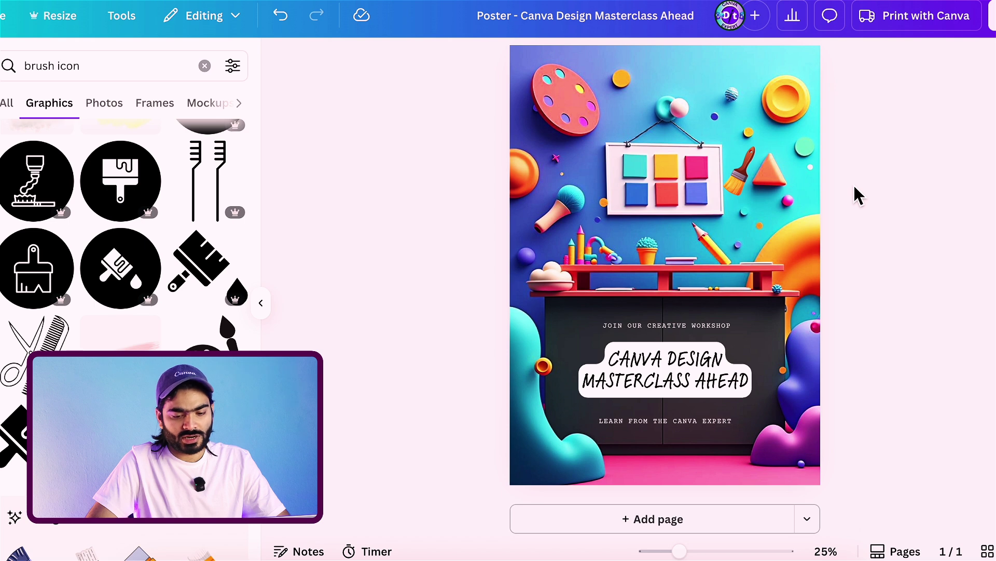
pyautogui.click(992, 16)
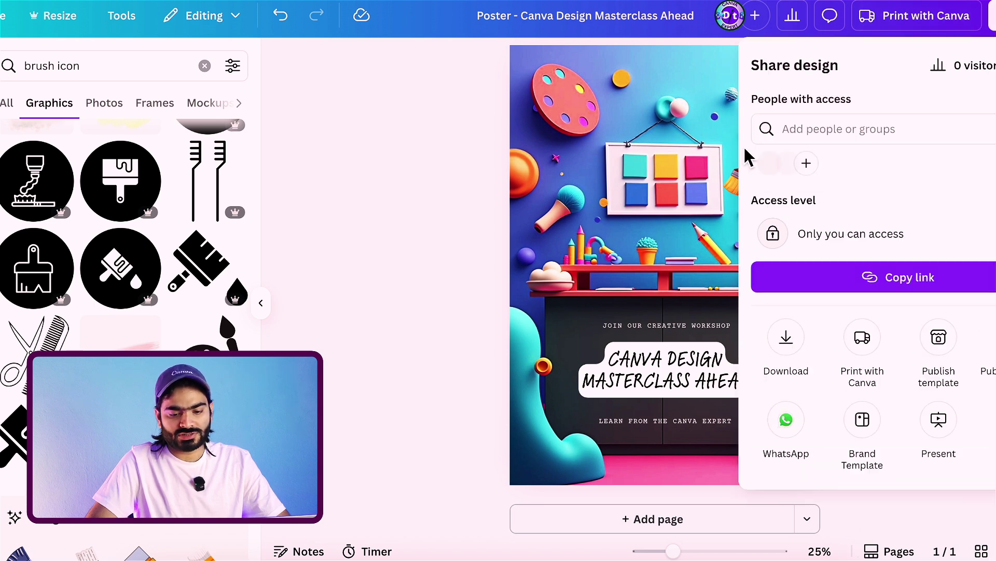
# Close the share panel and ask Canva to convert this poster into a 5-slide presentation deck
pyautogui.click(444, 294)
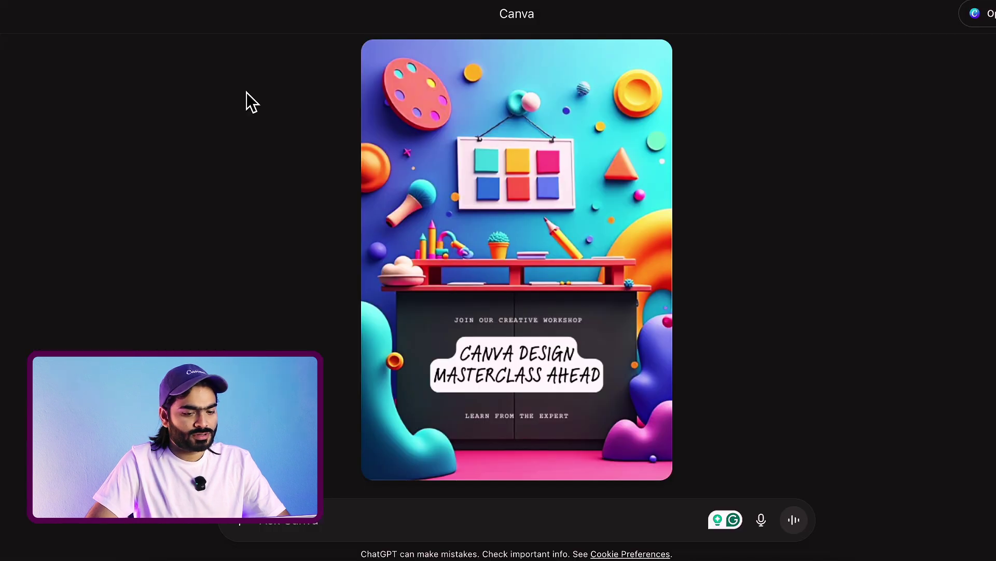
pyautogui.click(430, 518)
pyautogui.write('ca')
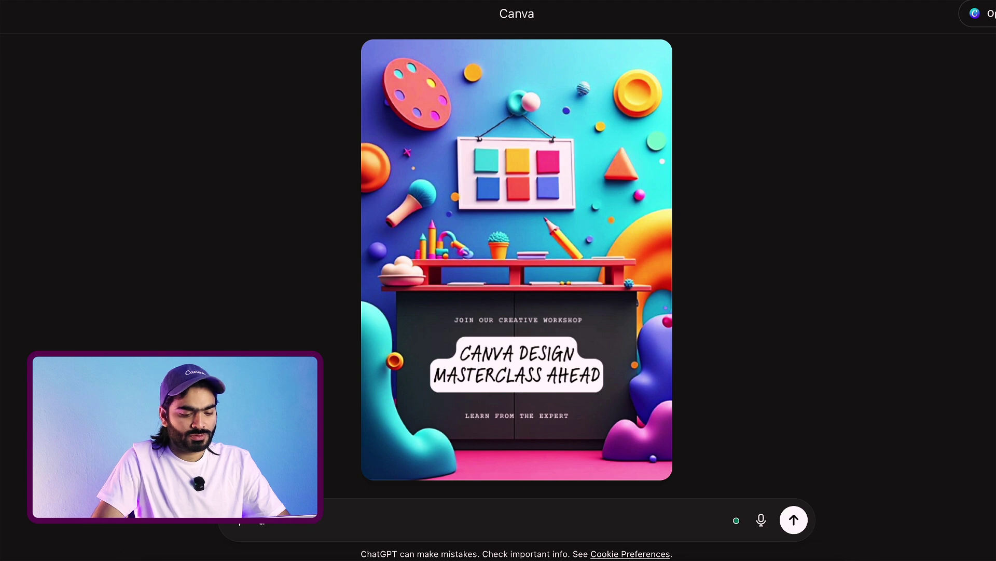
pyautogui.write('n you')
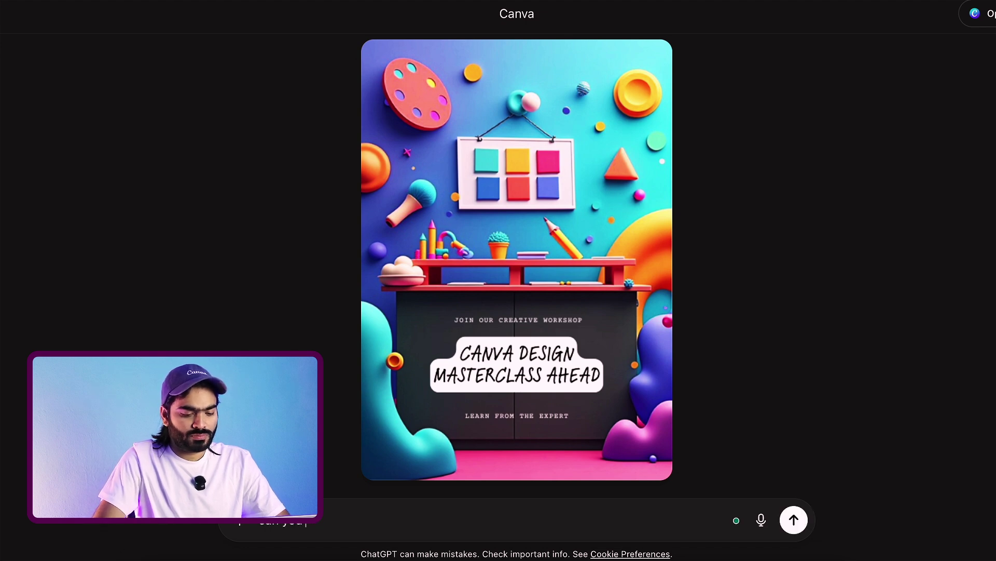
pyautogui.write(' please conv')
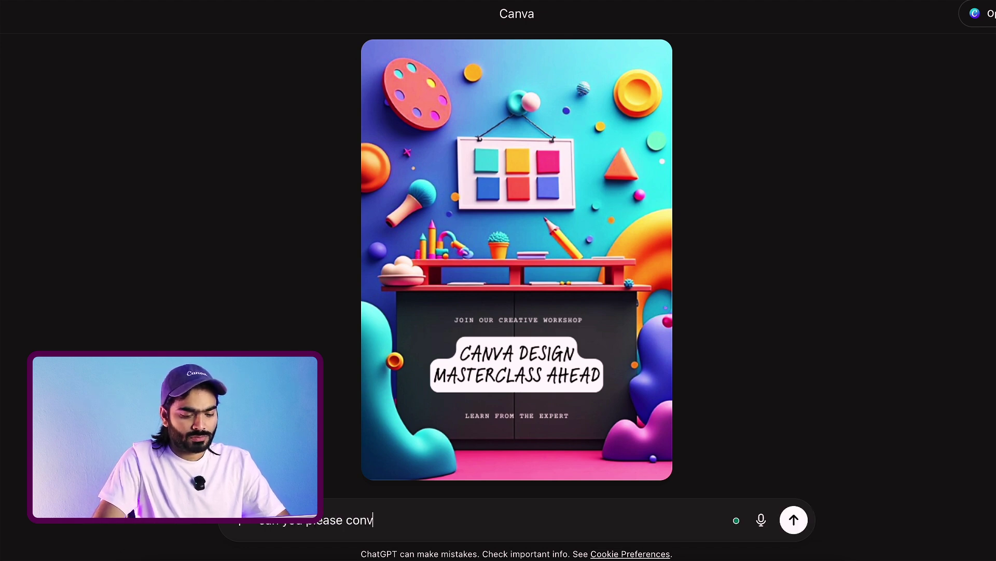
pyautogui.write('er this poster into')
pyautogui.write('4')
pyautogui.press('BackSpace')
pyautogui.write('5')
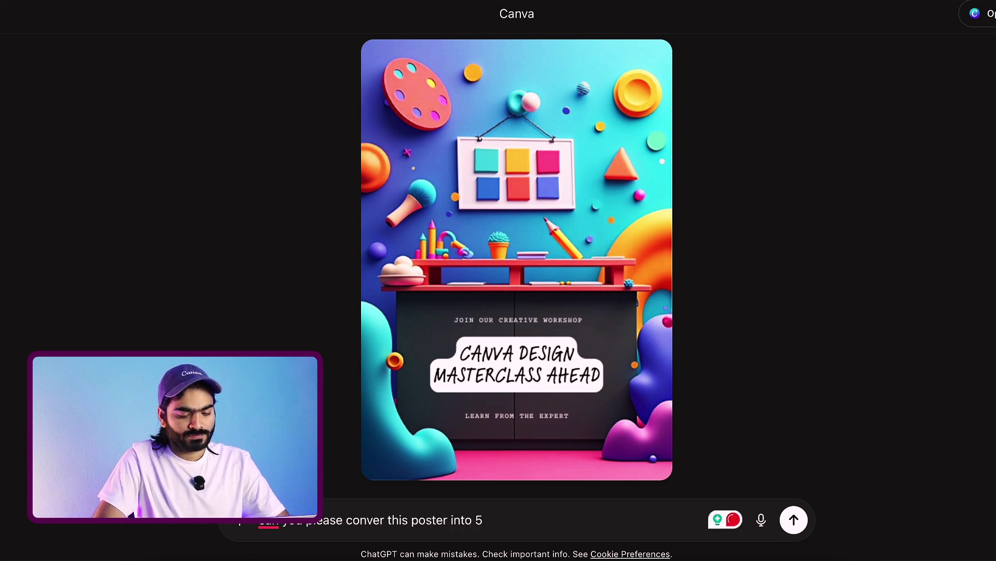
pyautogui.write(' p')
pyautogui.press('BackSpace')
pyautogui.press('BackSpace')
pyautogui.press('BackSpace')
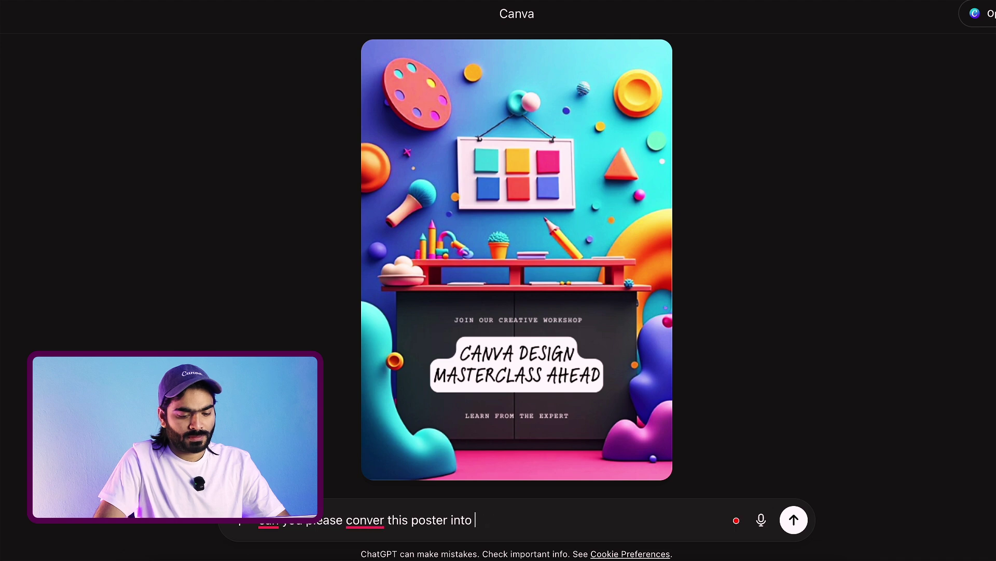
pyautogui.write('5 sl')
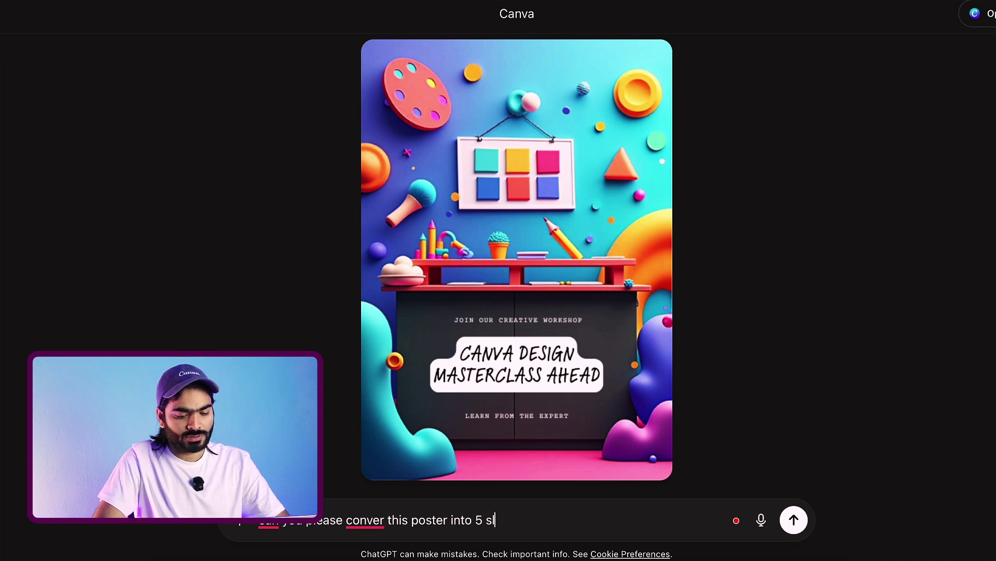
pyautogui.write('ide of pr')
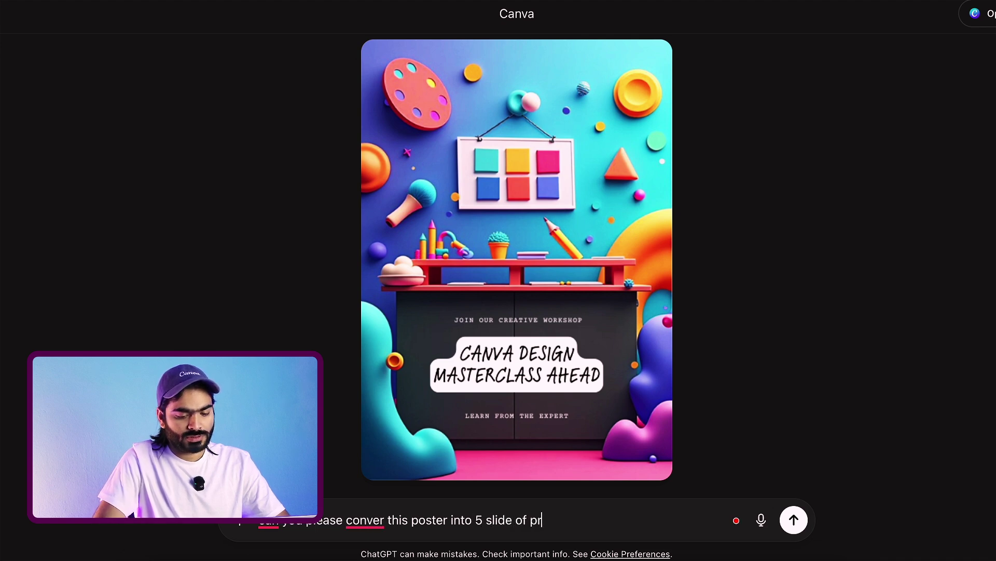
pyautogui.write('esntation deck')
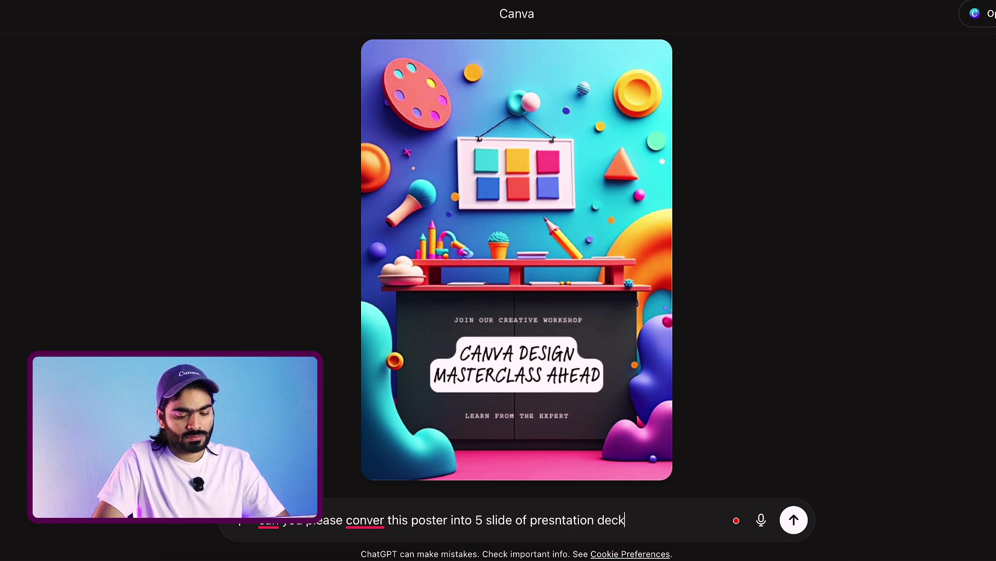
pyautogui.press('Return')
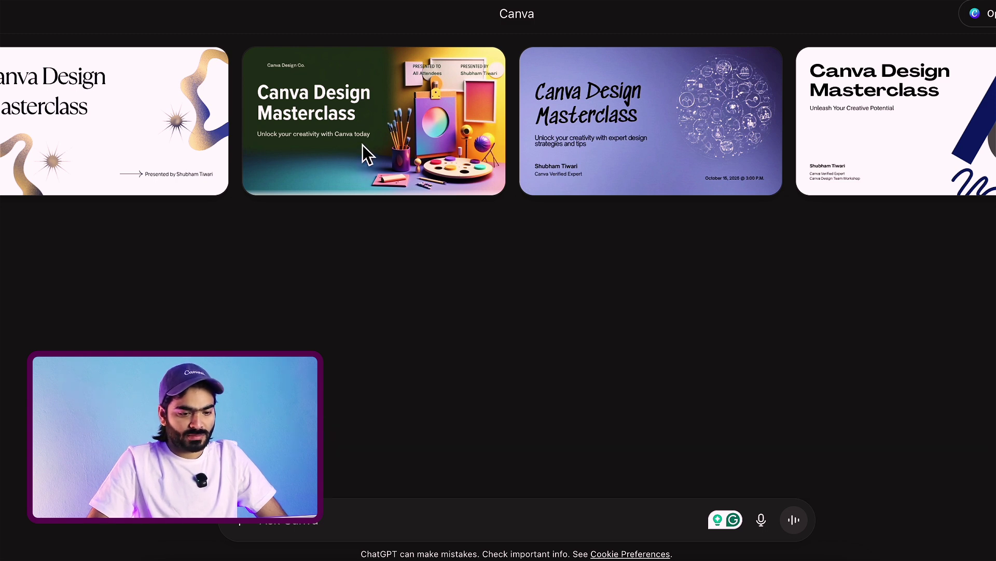
# Preview the dark-green deck and page through its title, About, Key Highlights, Who Should Attend and Stay Connected slides
pyautogui.click(401, 136)
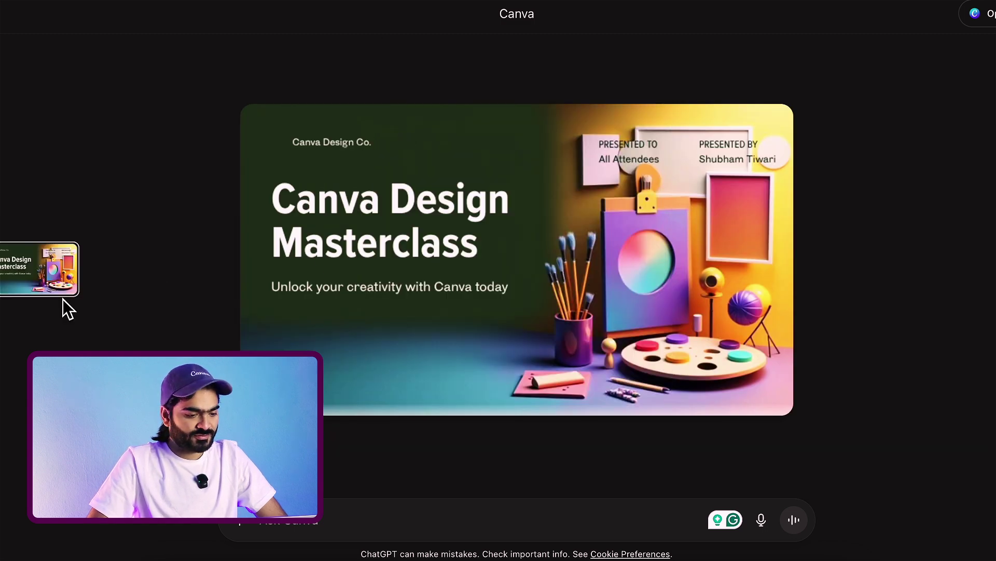
pyautogui.click(34, 239)
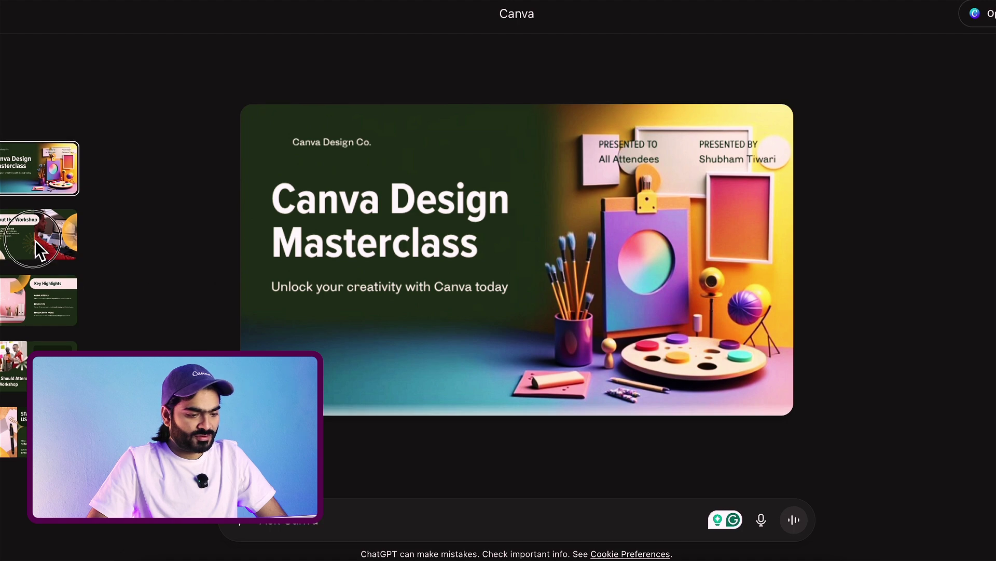
pyautogui.click(38, 305)
pyautogui.click(42, 347)
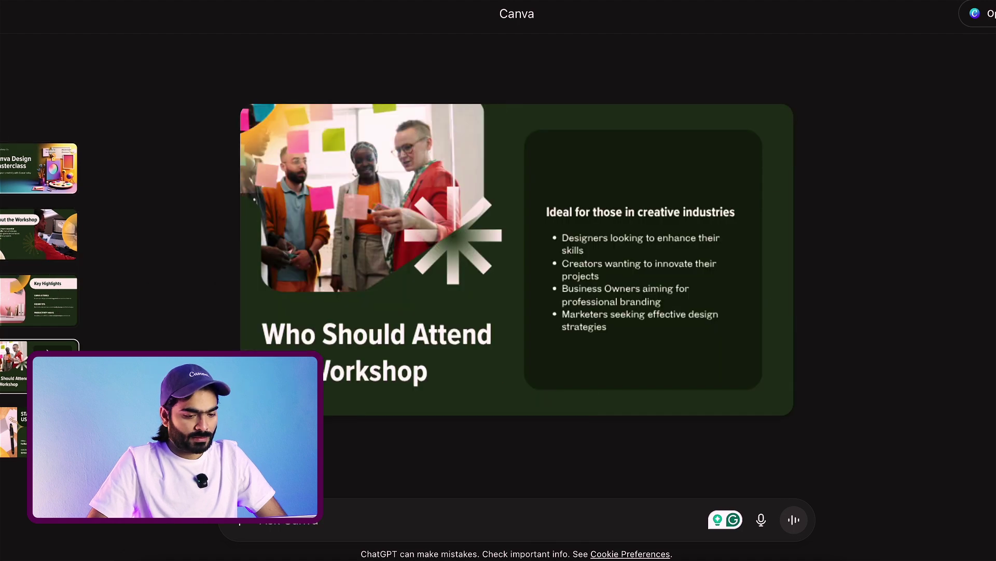
pyautogui.click(13, 430)
pyautogui.click(19, 170)
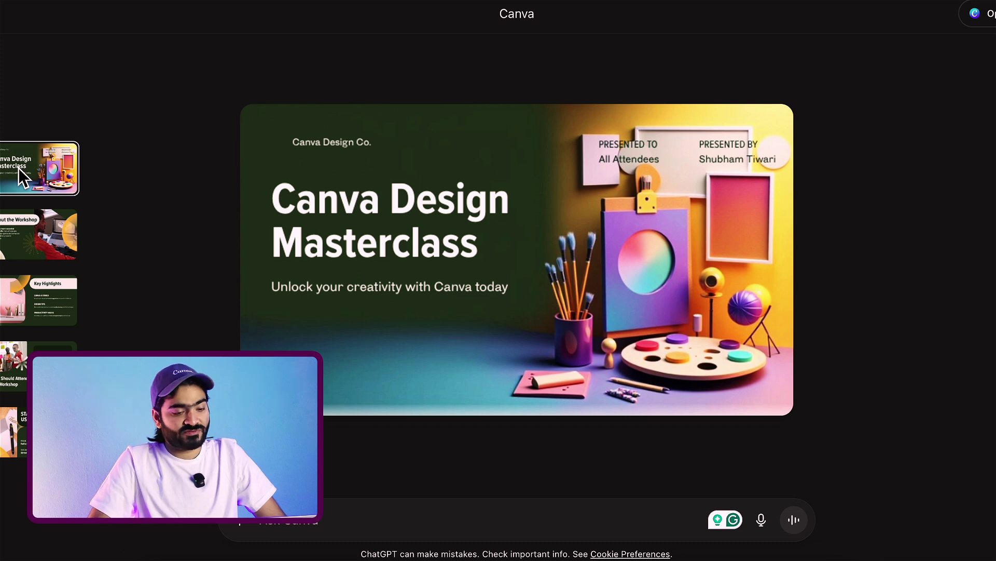
pyautogui.click(23, 236)
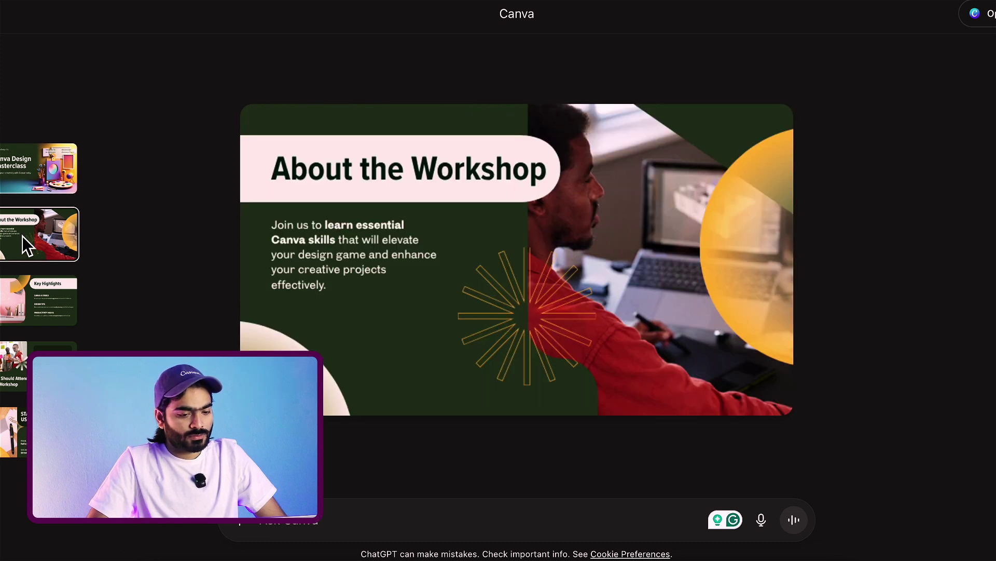
pyautogui.click(33, 289)
pyautogui.click(46, 170)
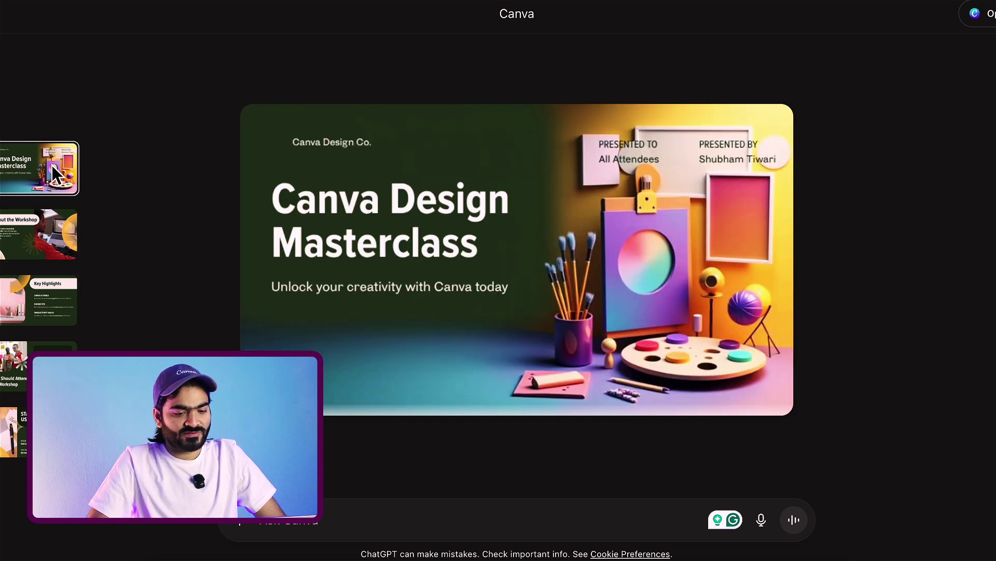
pyautogui.click(33, 255)
pyautogui.click(40, 322)
pyautogui.click(47, 363)
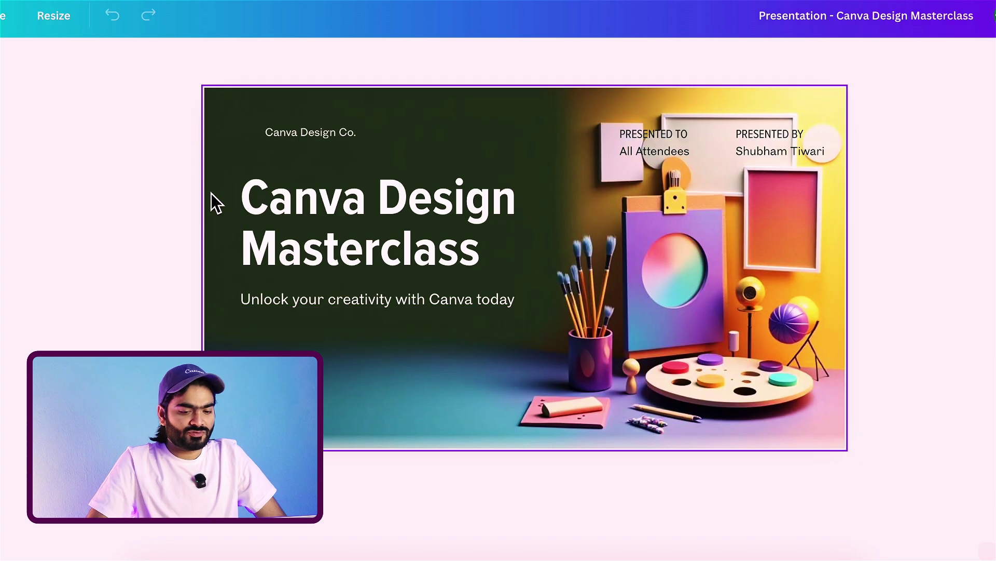
# Move the PRESENTED TO text to the title slide's top centre and make it white
pyautogui.click(664, 142)
pyautogui.moveTo(664, 141); pyautogui.dragTo(467, 129)
pyautogui.click(369, 61)
pyautogui.click(83, 256)
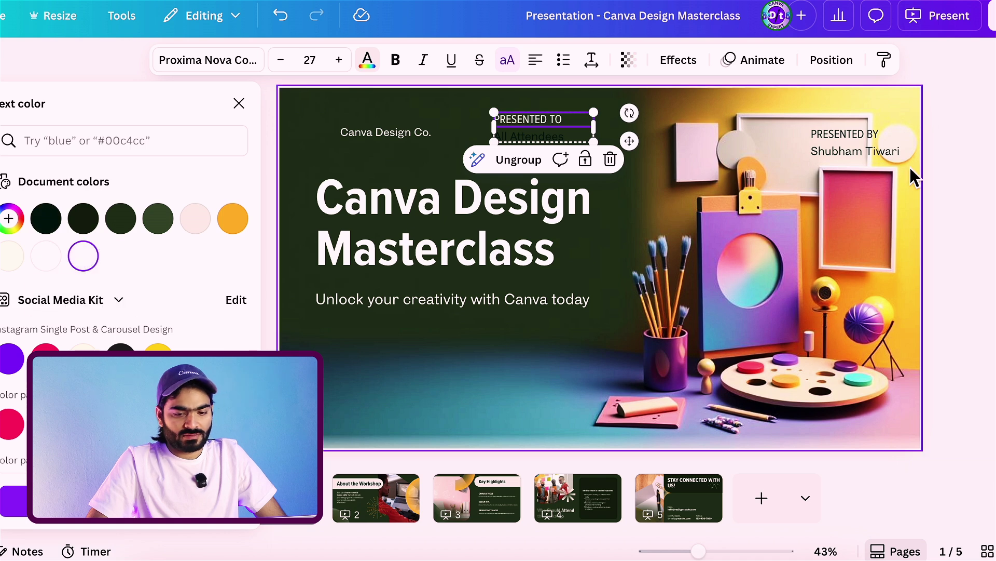
# Move the PRESENTED BY text to the title slide's lower left
pyautogui.click(901, 151)
pyautogui.click(881, 148)
pyautogui.moveTo(896, 136); pyautogui.dragTo(407, 387)
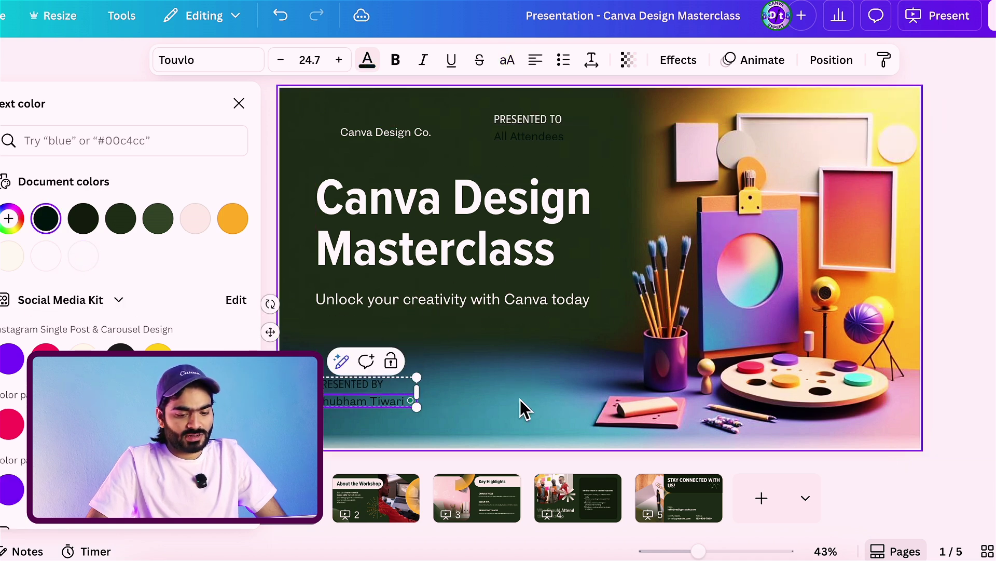
pyautogui.click(520, 405)
pyautogui.click(395, 244)
# Page through About the Workshop, Key Highlights and Who Should Attend to the Stay Connected With Us! slide
pyautogui.click(374, 517)
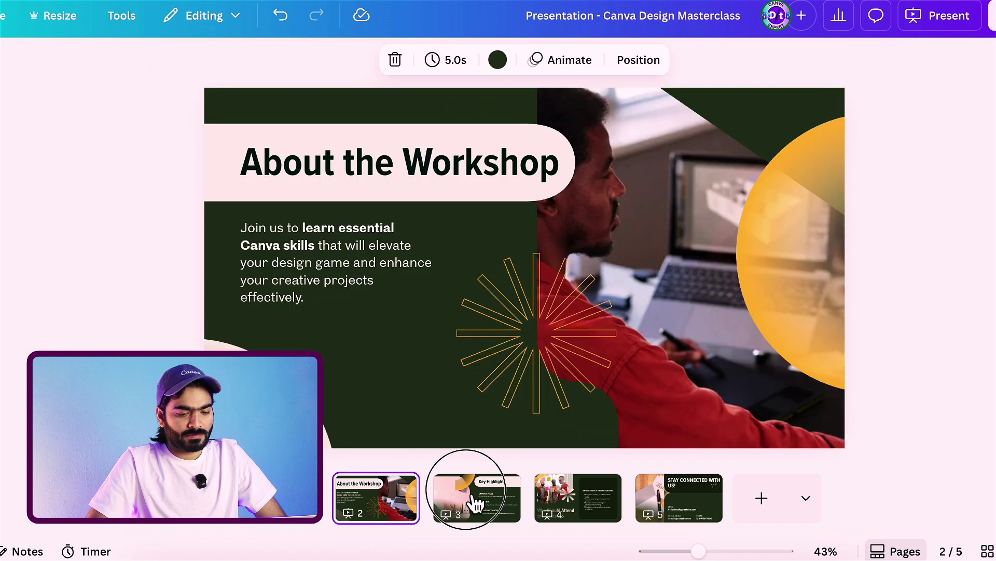
pyautogui.click(472, 500)
pyautogui.click(574, 490)
pyautogui.click(687, 506)
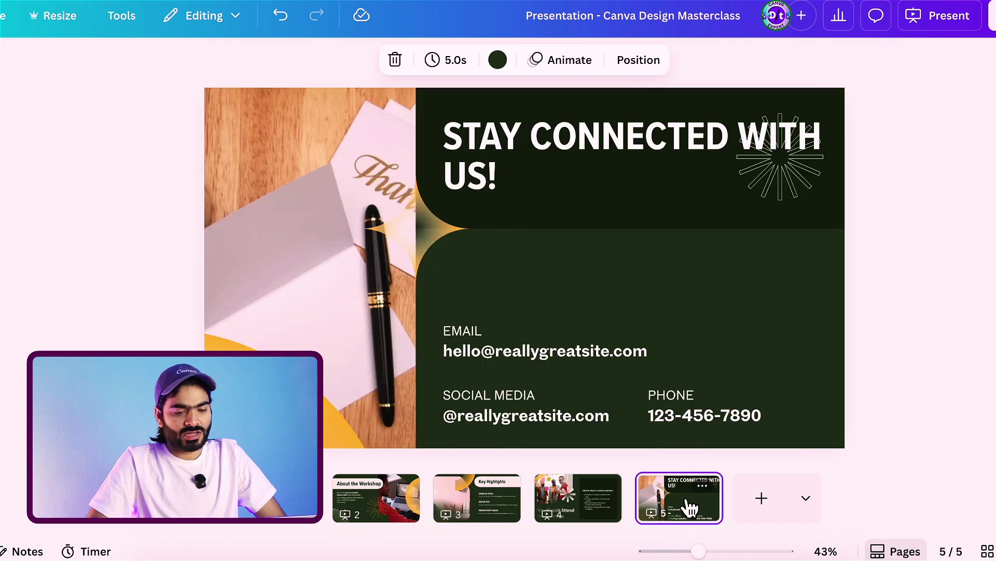